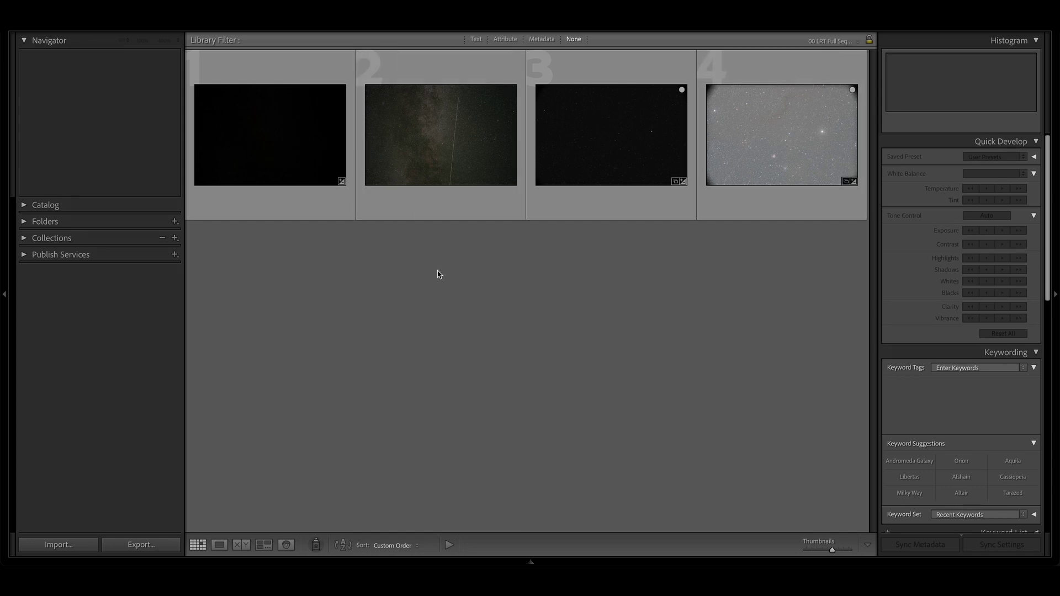
# Step: Select the first two Milky Way thumbnails and scroll the right panel to Metadata
pyautogui.click(310, 184)
pyautogui.keyDown('shift'); pyautogui.click(403, 169); pyautogui.keyUp('shift')
pyautogui.scroll(-10, 944, 374)
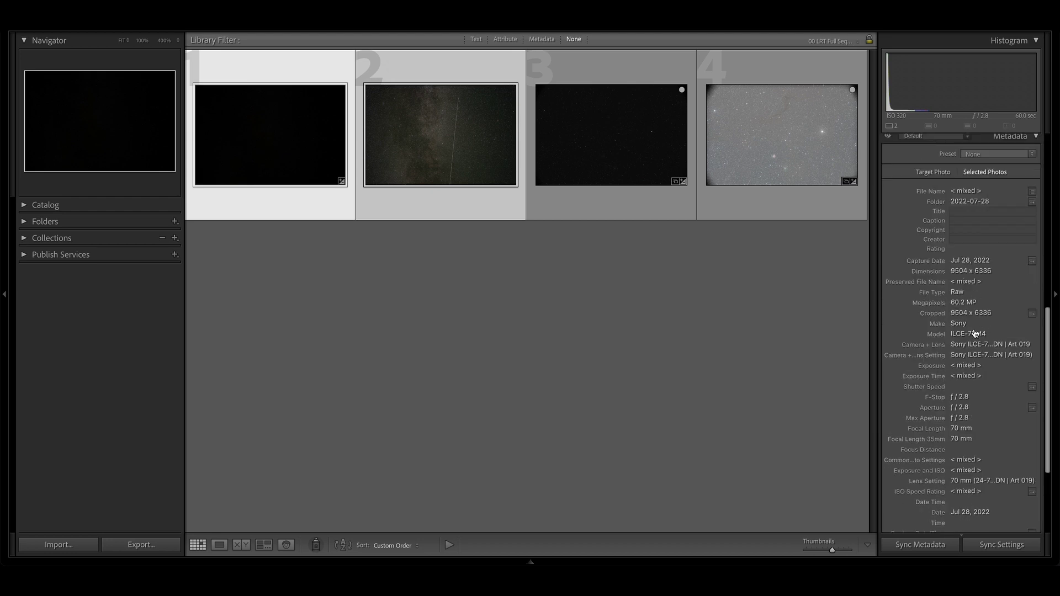
pyautogui.scroll(-5, 1018, 331)
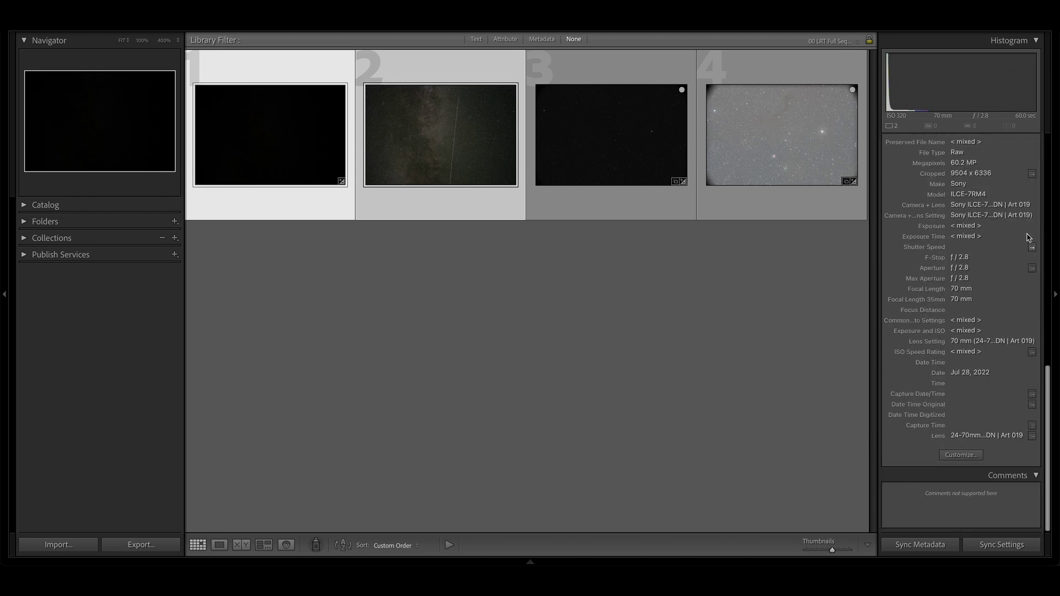
pyautogui.scroll(1, 973, 142)
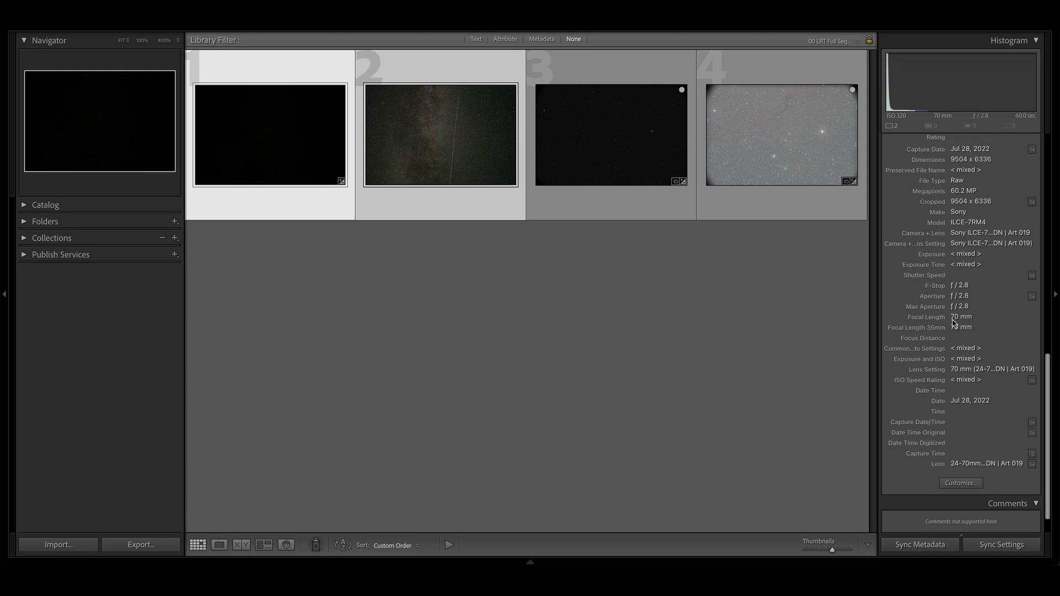
# Step: Switch between photo 1 (60 sec, ISO 320) and photo 2 (61 sec, ISO 2000) to compare details
pyautogui.click(381, 243)
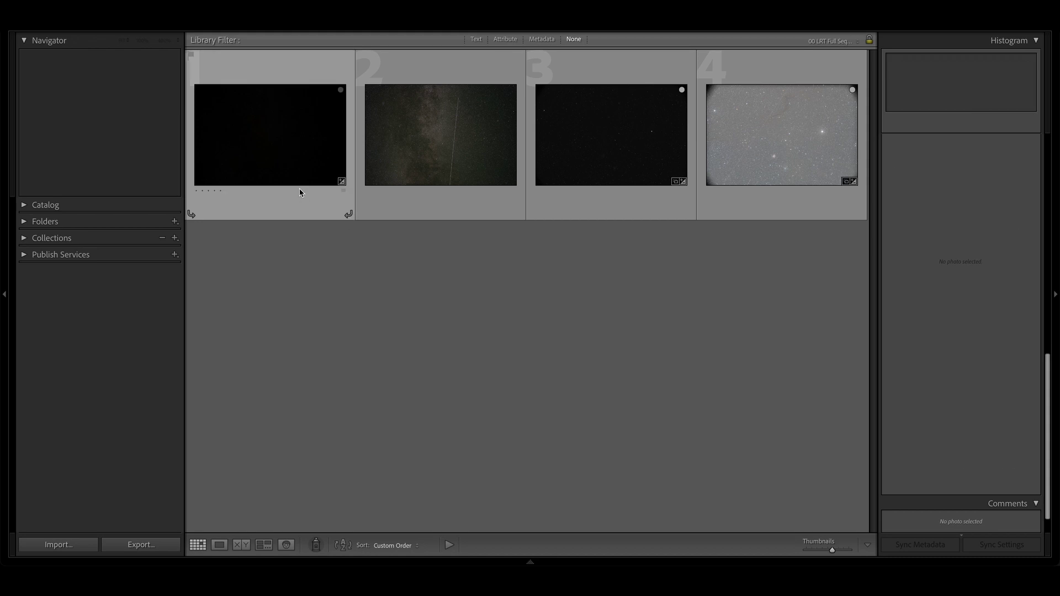
pyautogui.click(375, 174)
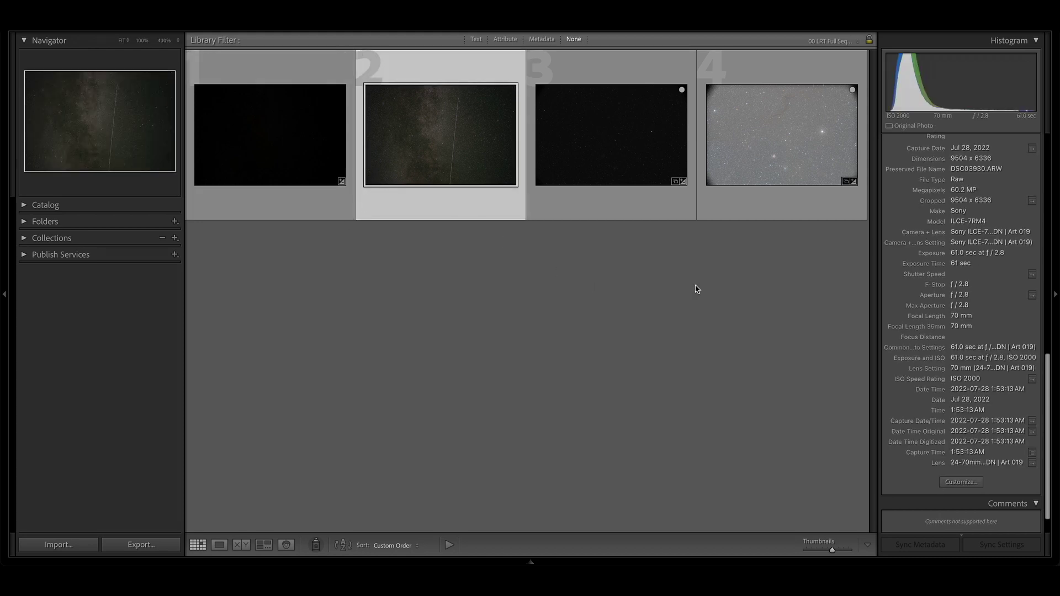
pyautogui.press('Left')
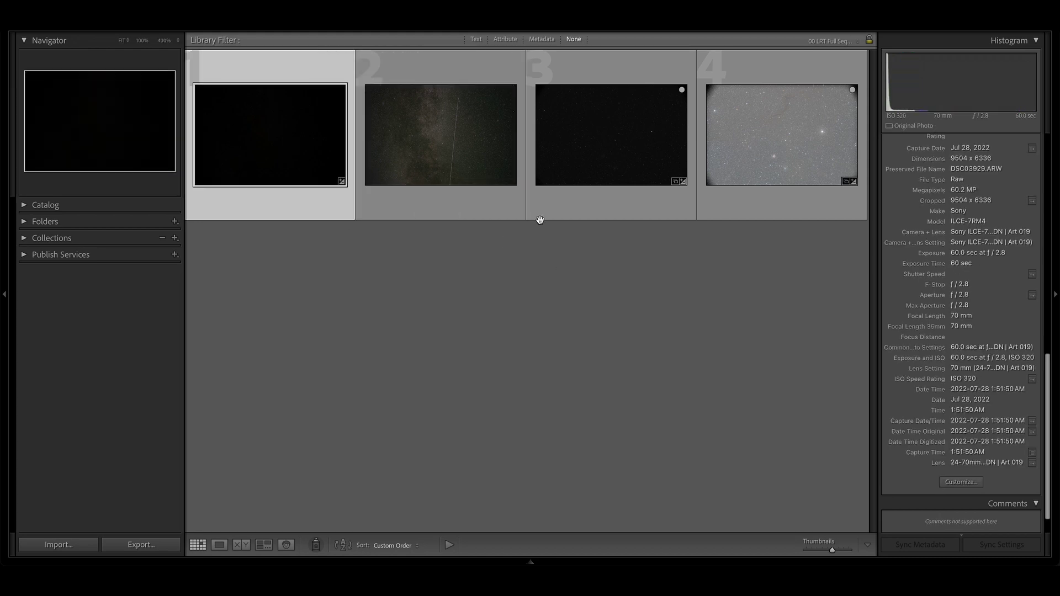
pyautogui.click(447, 165)
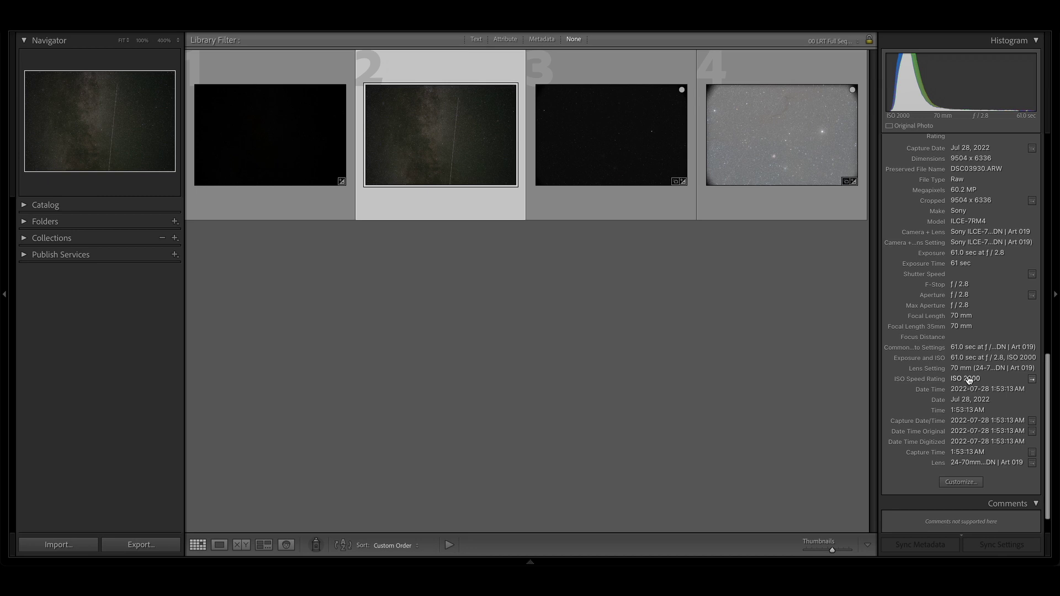
pyautogui.press('Left')
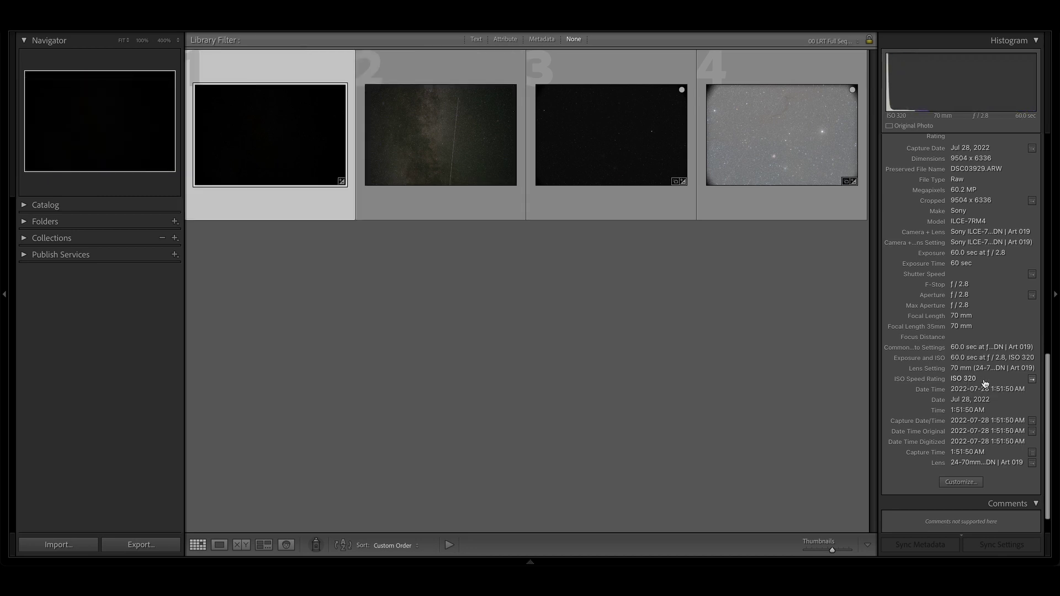
# Step: Compare photos 3 and 4 in Metadata: both 181 sec, f/4.9, ISO 320 versus ISO 8000, then deselect
pyautogui.click(661, 156)
pyautogui.keyDown('shift'); pyautogui.click(846, 173); pyautogui.keyUp('shift')
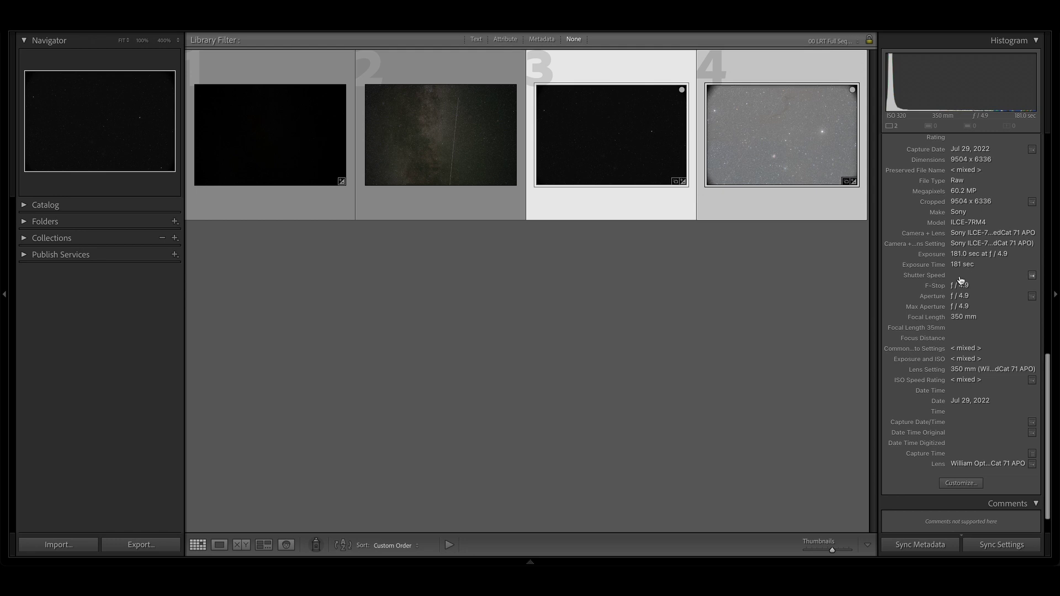
pyautogui.click(645, 248)
pyautogui.click(642, 219)
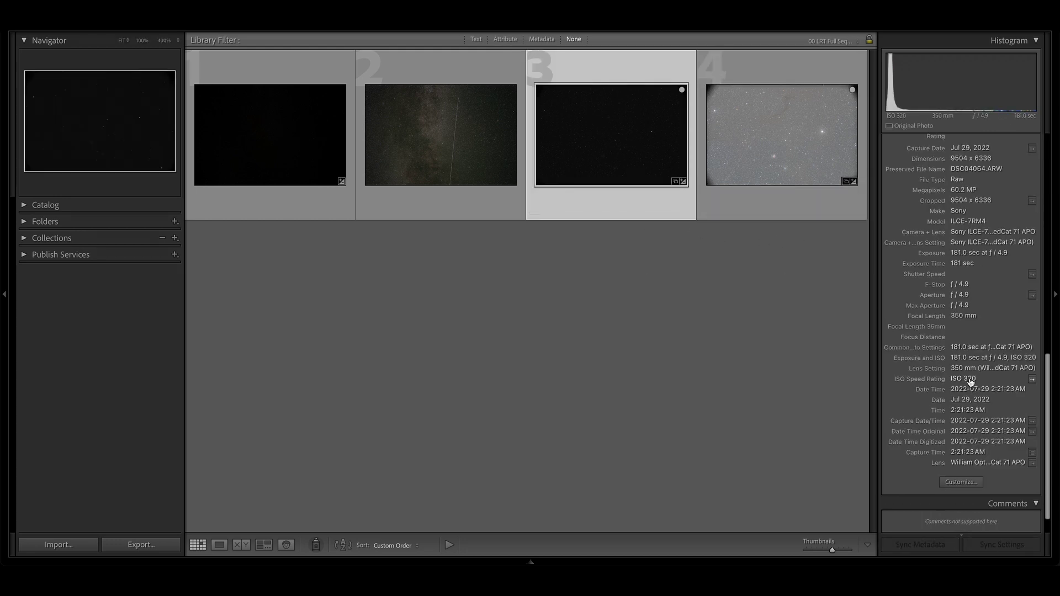
pyautogui.press('Right')
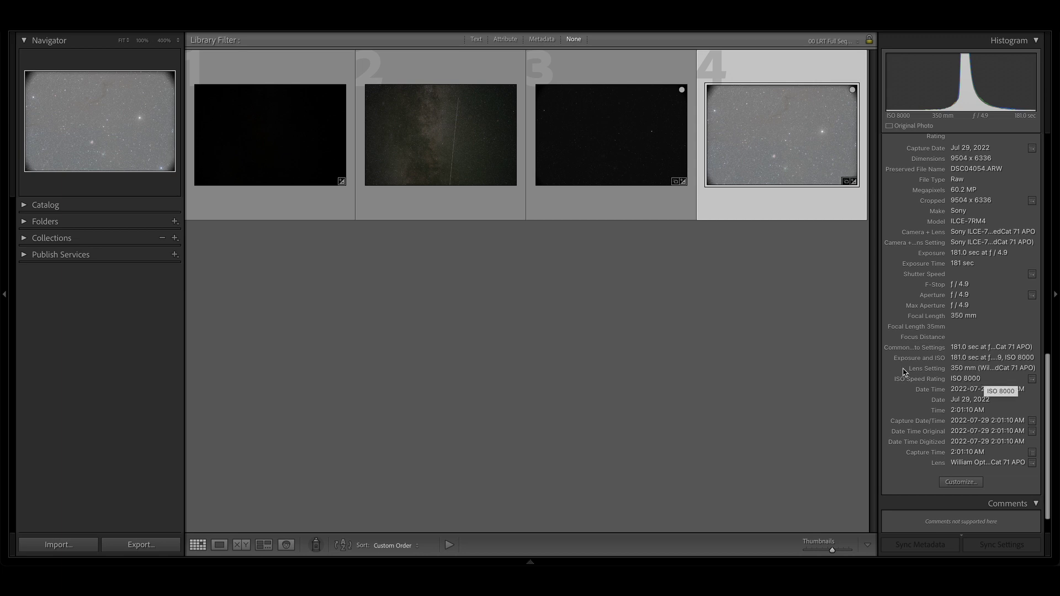
pyautogui.click(538, 328)
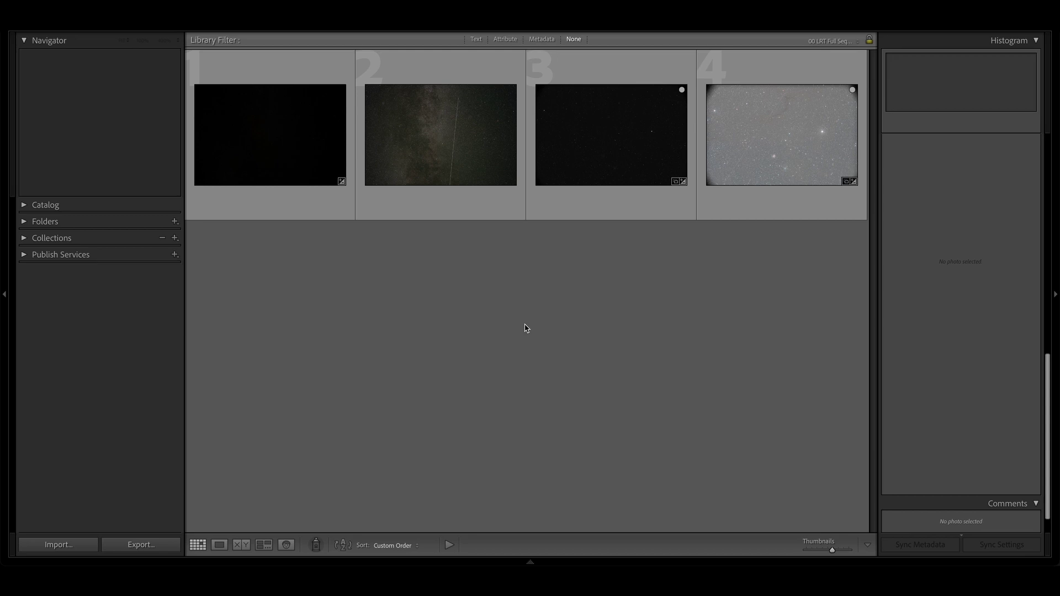
# Step: Flip between thumbnails 1 and 2, then open the ISO 2000 shot in Develop
pyautogui.click(398, 149)
pyautogui.click(313, 135)
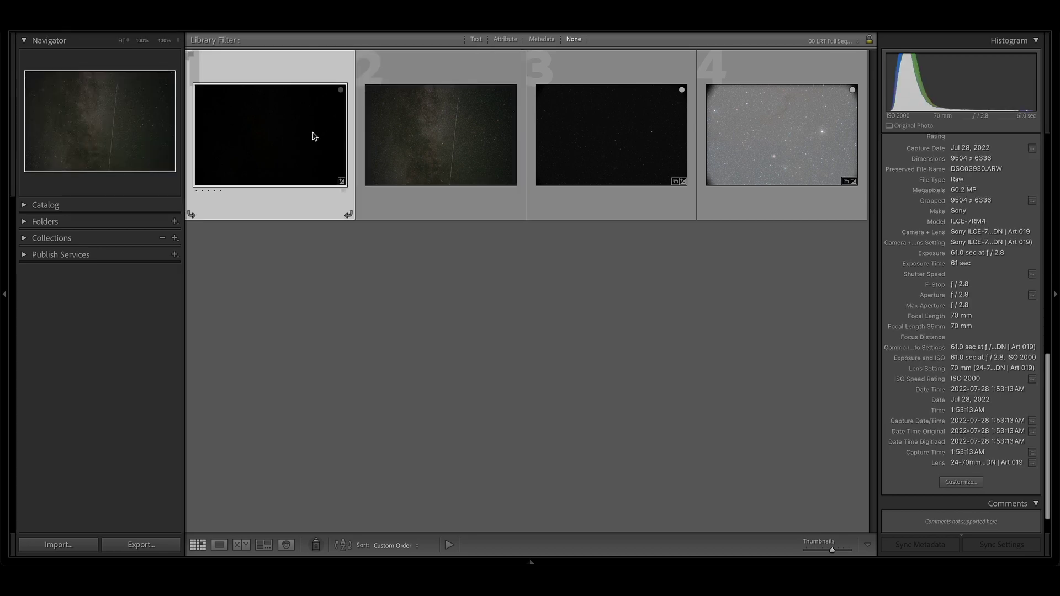
pyautogui.click(428, 128)
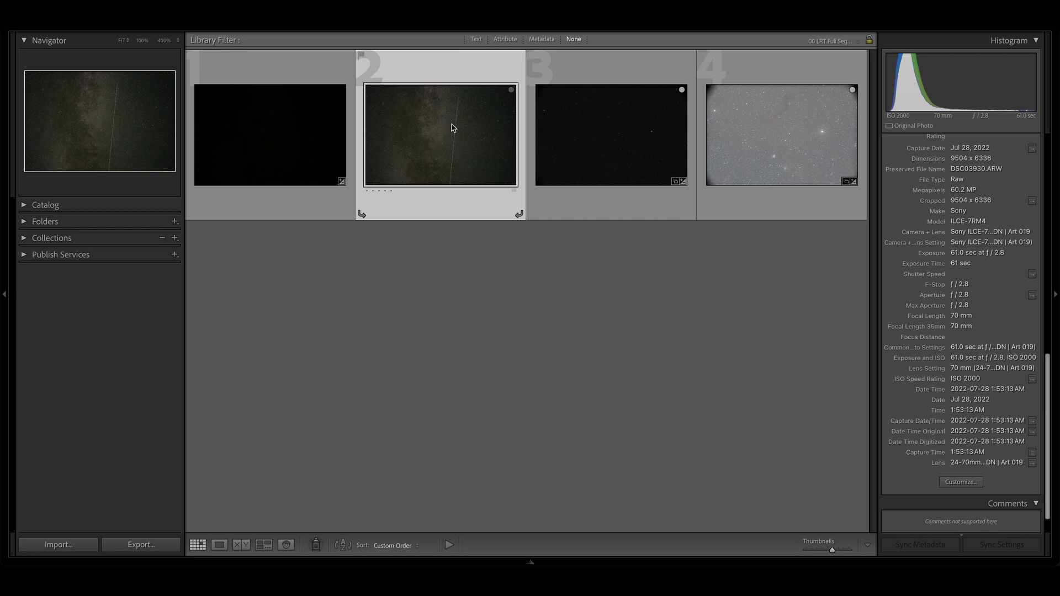
pyautogui.click(301, 141)
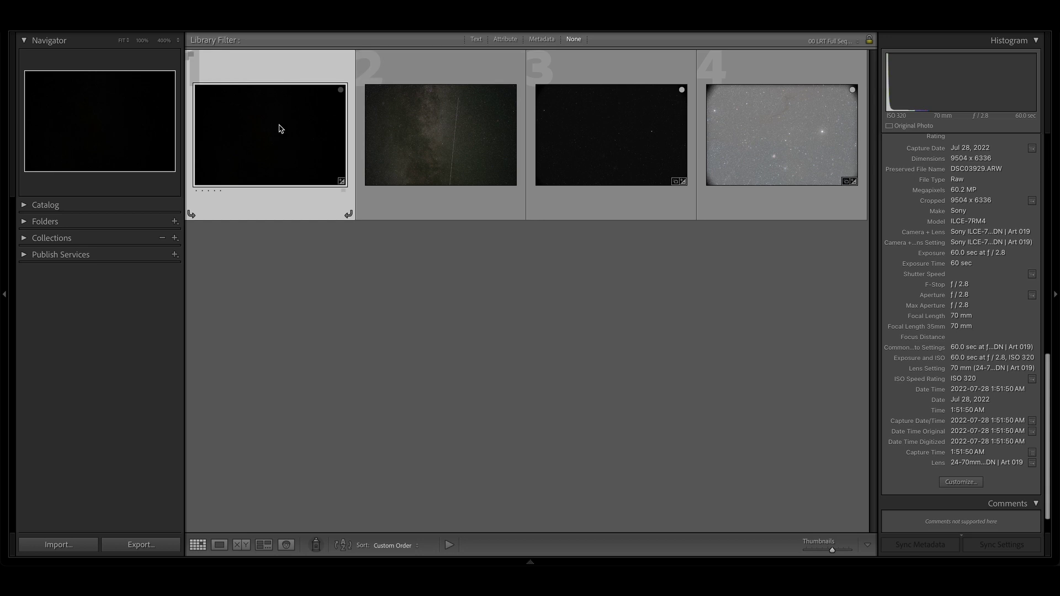
pyautogui.click(405, 116)
pyautogui.press('d')
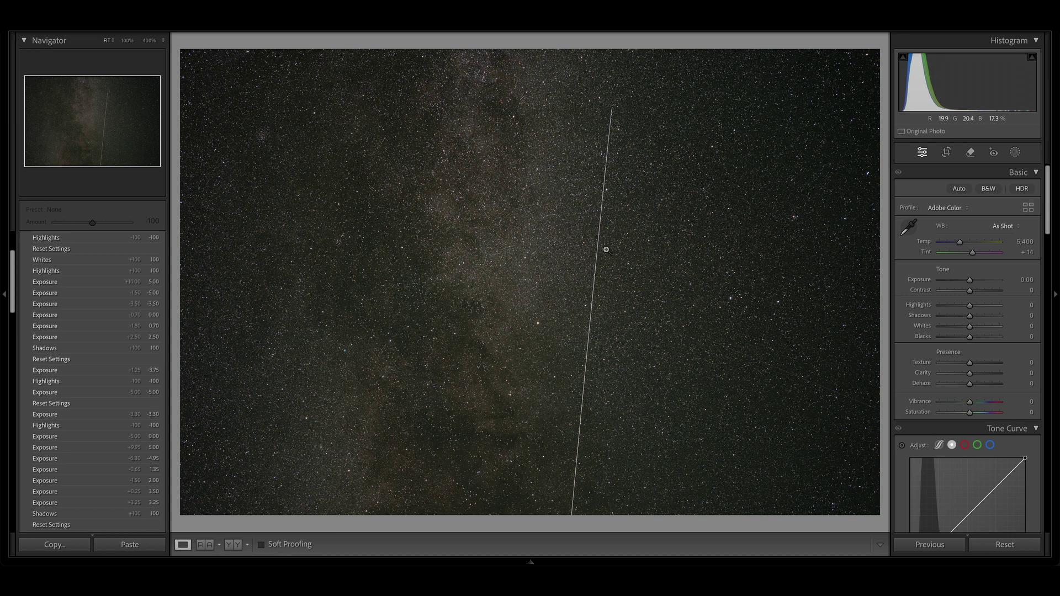
# Step: Set the ISO 320 shot's Exposure to +2.67 and zoom to 400% to inspect the stars
pyautogui.press('Right')
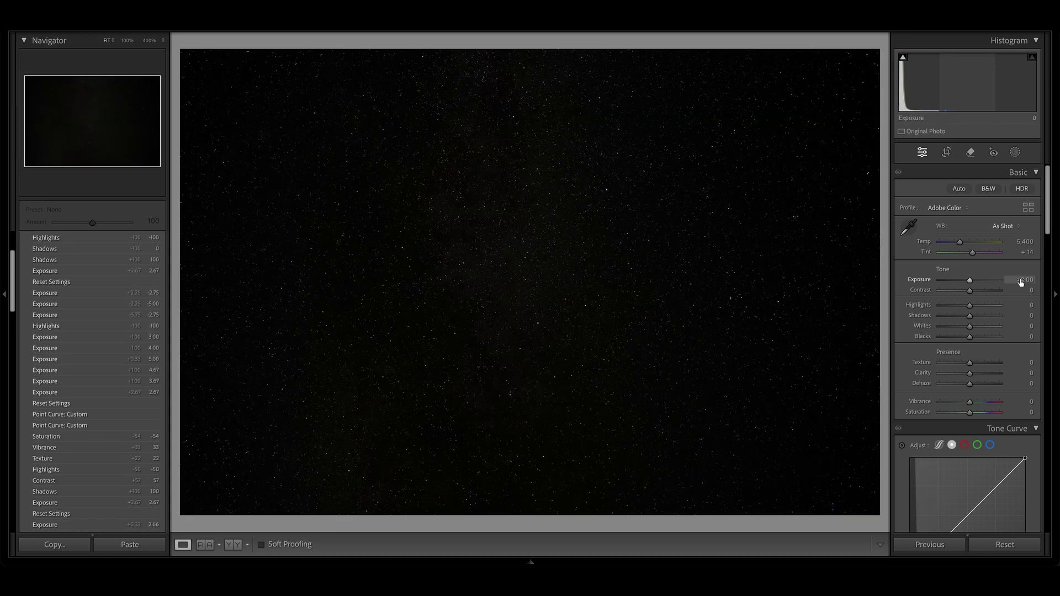
pyautogui.click(1021, 280)
pyautogui.write('2.67')
pyautogui.press('Return')
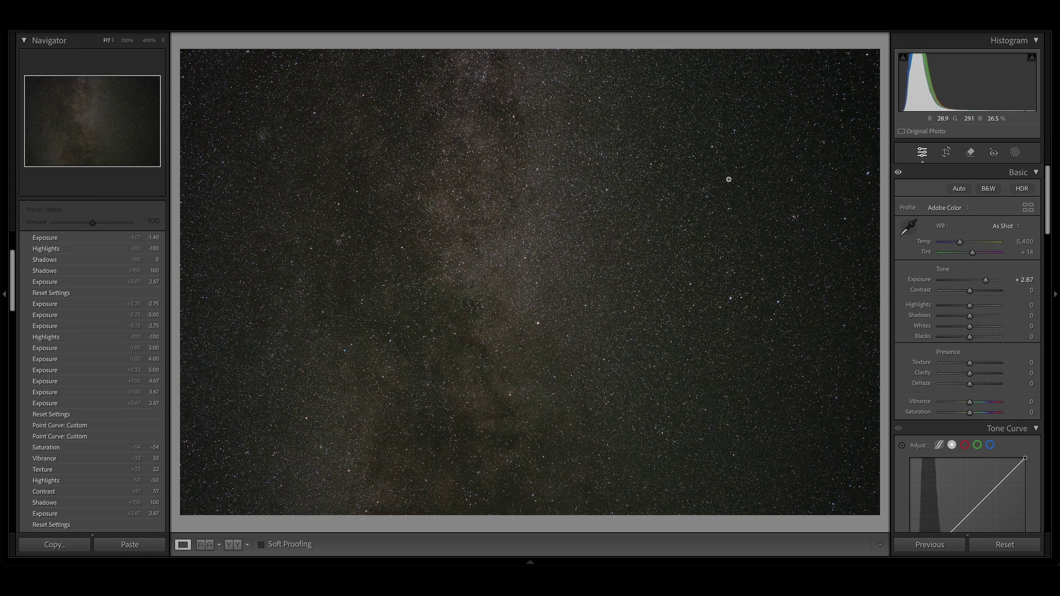
pyautogui.click(868, 55)
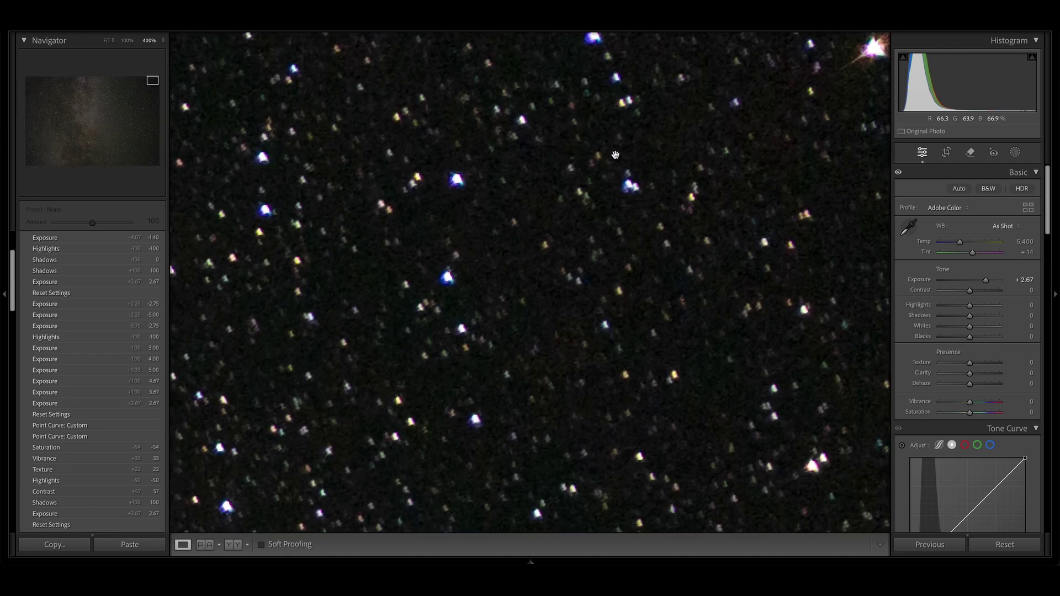
# Step: Step between frames, apply +2.67 exposure to the trail-free frame, and return to Fit view
pyautogui.press('Right')
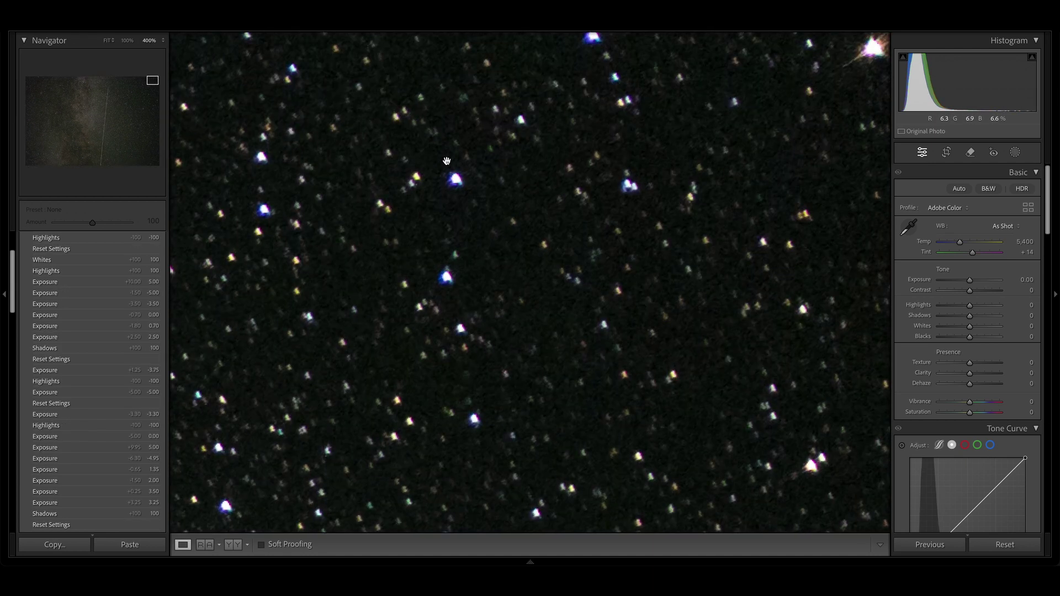
pyautogui.press('Right')
pyautogui.press('Right')
pyautogui.press('Right')
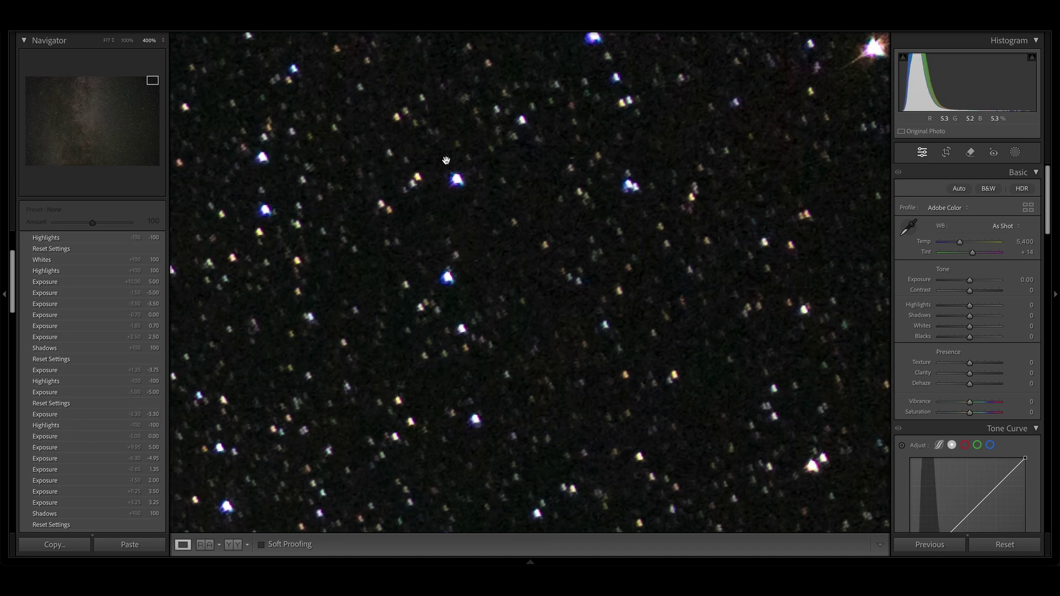
pyautogui.press('Right')
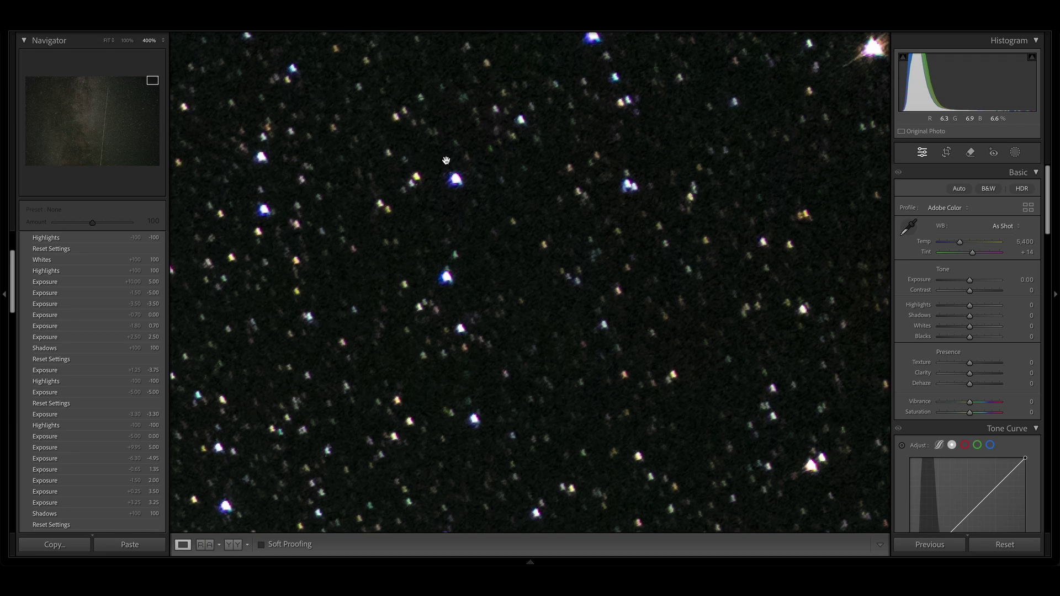
pyautogui.hotkey('ctrl', 'z')
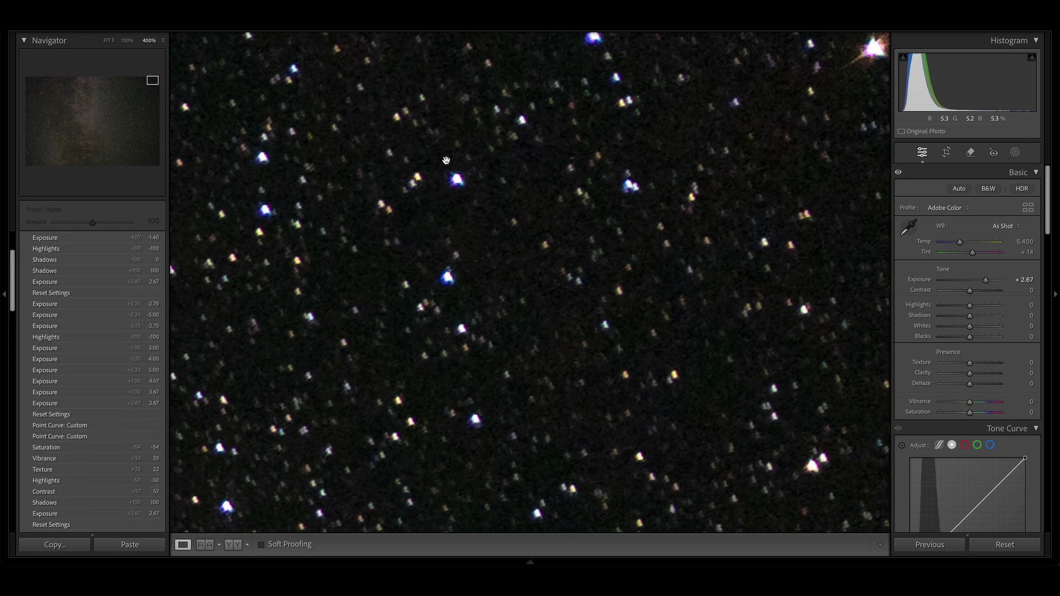
pyautogui.click(544, 250)
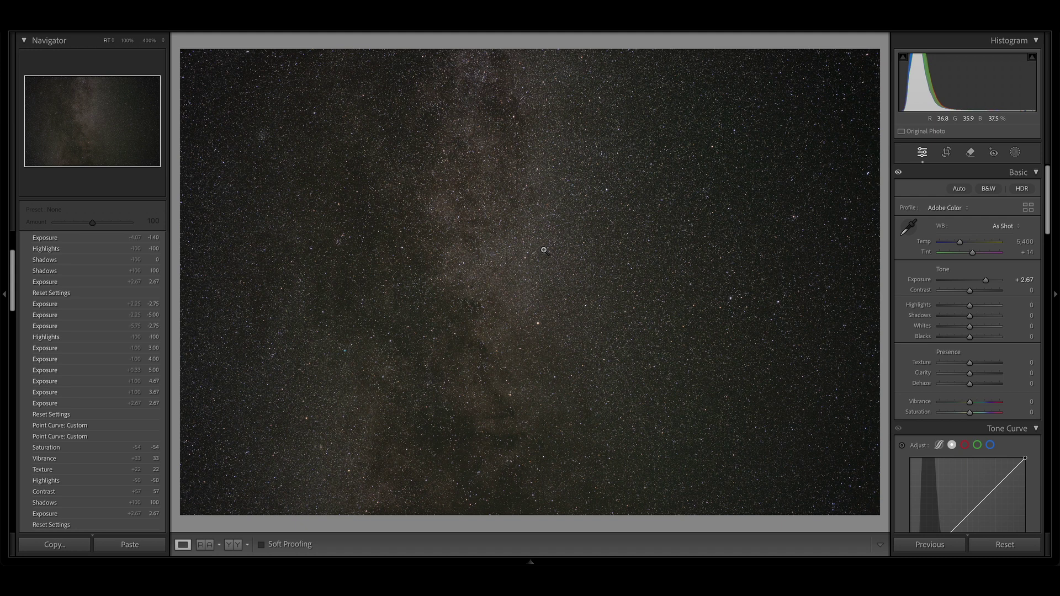
# Step: Flip between the two frames to compare them, then undo the +2.67 exposure boost
pyautogui.press('Right')
pyautogui.press('Left')
pyautogui.press('Right')
pyautogui.press('Left')
pyautogui.press('Right')
pyautogui.press('Left')
pyautogui.press('Right')
pyautogui.press('Left')
pyautogui.press('Right')
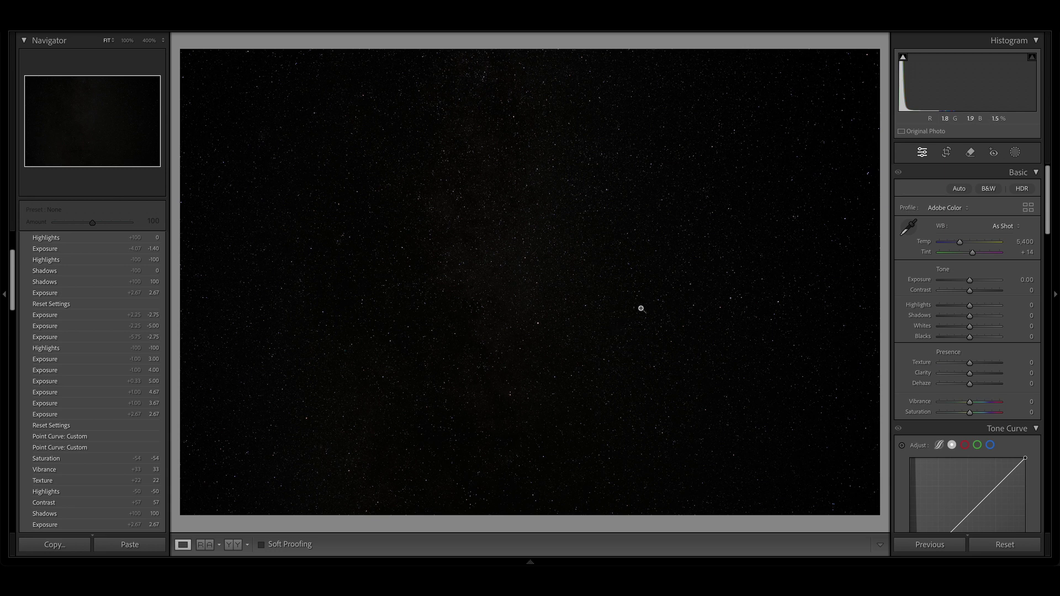
# Step: Set the trail-free frame's Exposure to exactly 2.66666, then move to the satellite-trail shot
pyautogui.click(1027, 280)
pyautogui.write('2.66666')
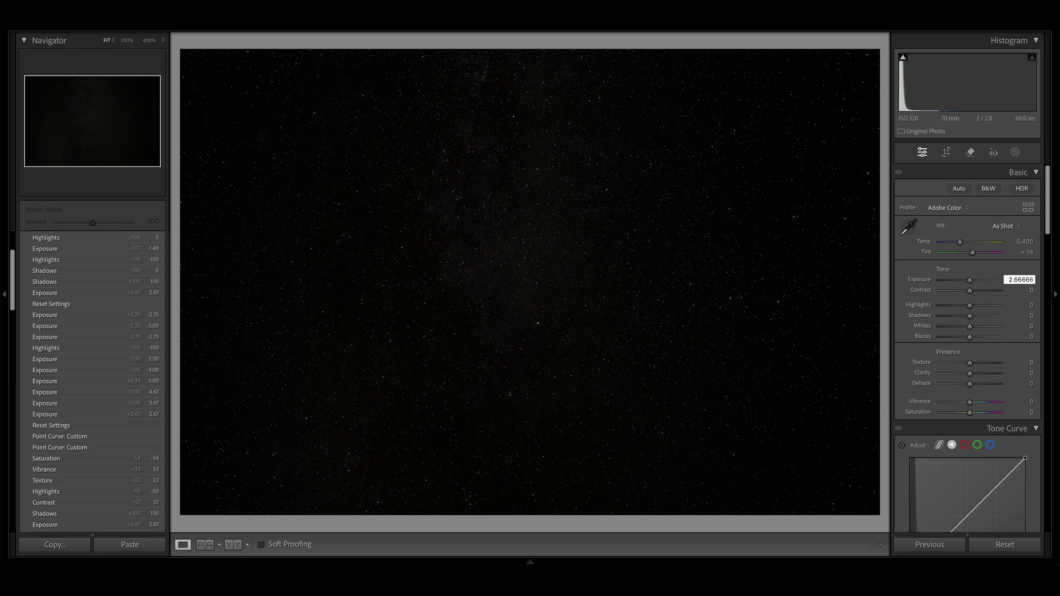
pyautogui.press('Return')
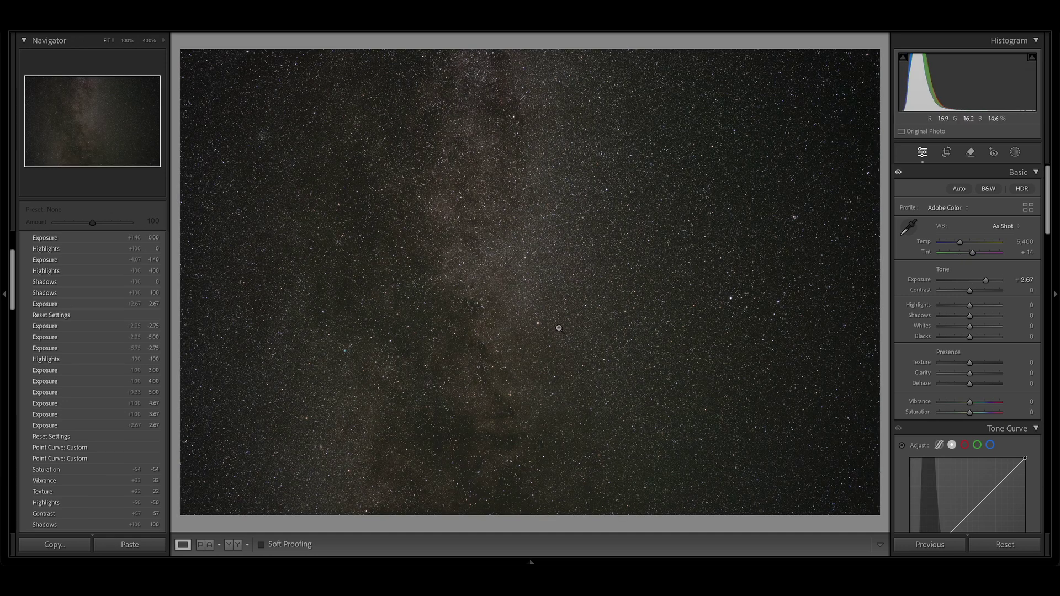
pyautogui.press('Right')
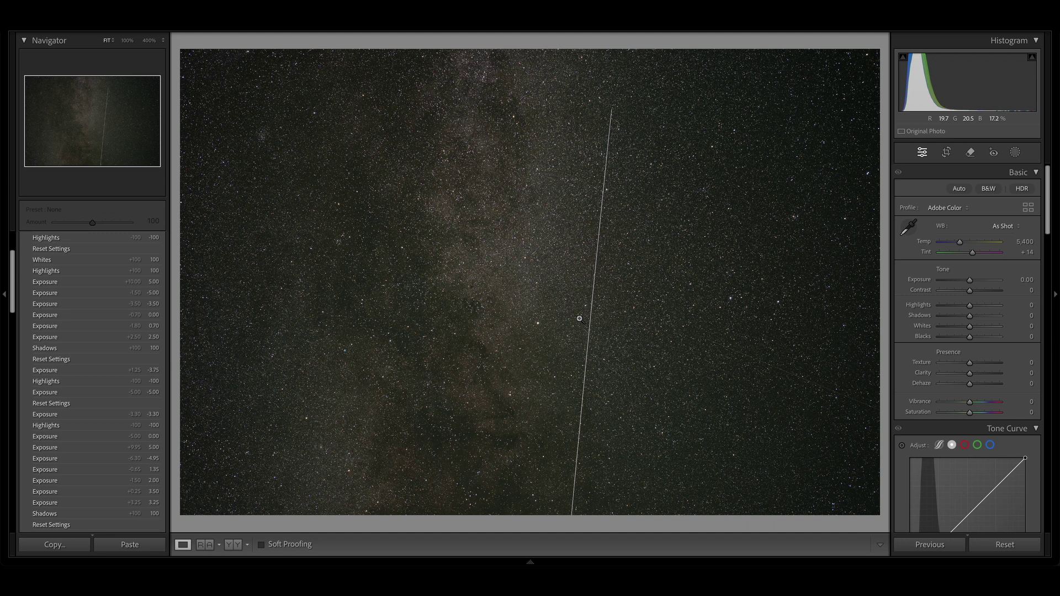
# Step: Zoom to 1600% on the bright star and darken this frame: Highlights −100, Exposure −3.35
pyautogui.click(539, 326)
pyautogui.click(163, 40)
pyautogui.click(164, 61)
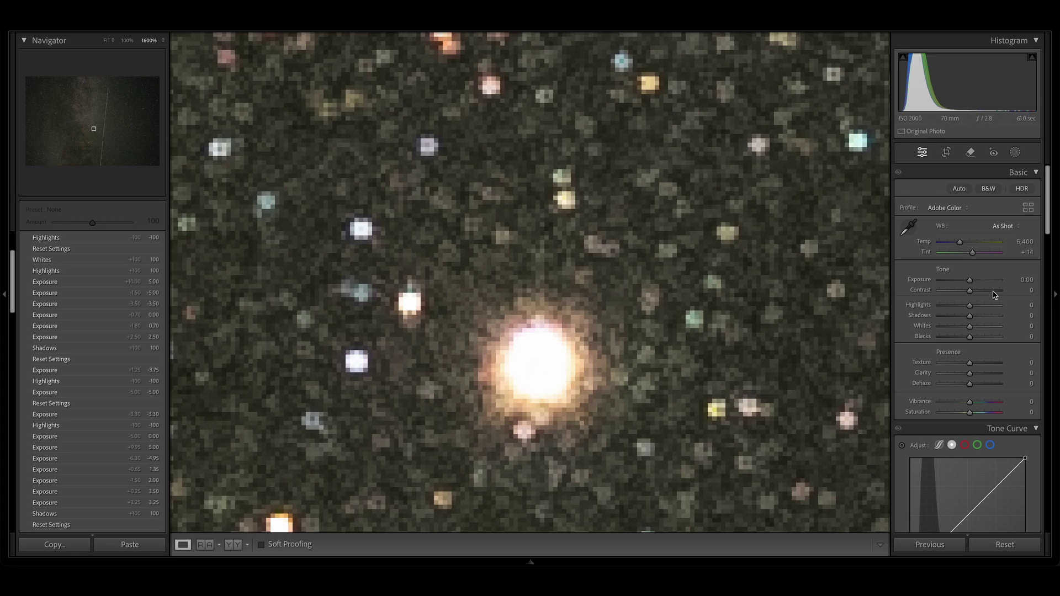
pyautogui.moveTo(970, 305); pyautogui.dragTo(528, 347)
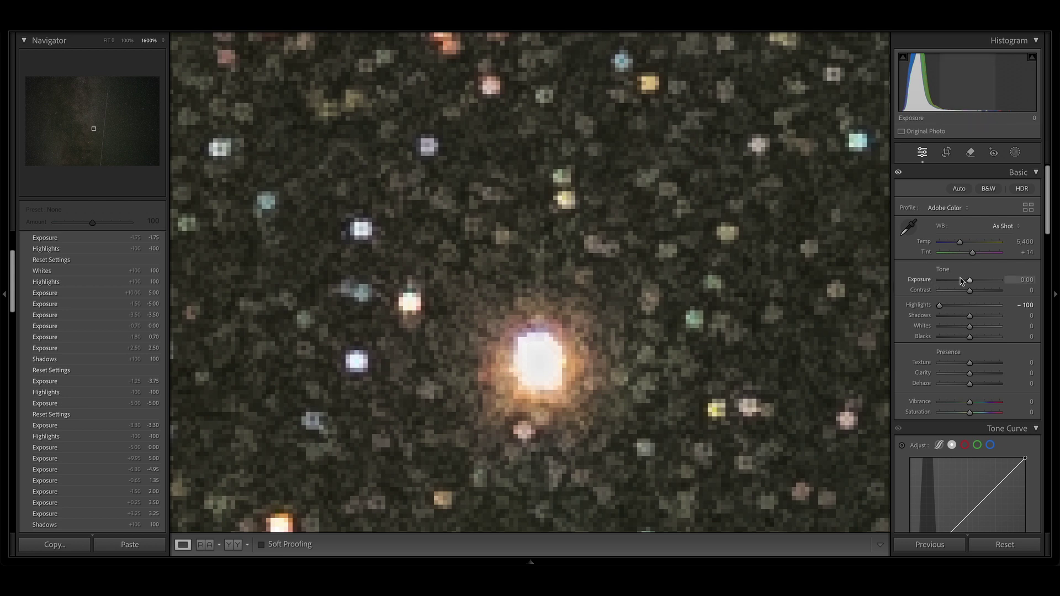
pyautogui.moveTo(970, 283); pyautogui.dragTo(598, 360)
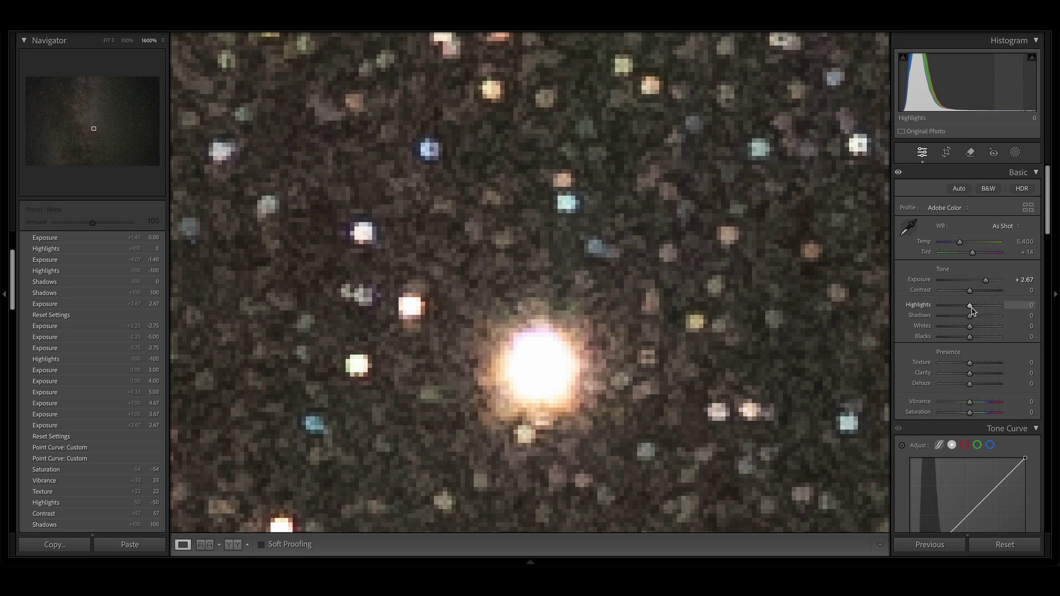
# Step: On the trail-free frame, set Highlights to −100 and Exposure to −2.25
pyautogui.moveTo(969, 305); pyautogui.dragTo(939, 310)
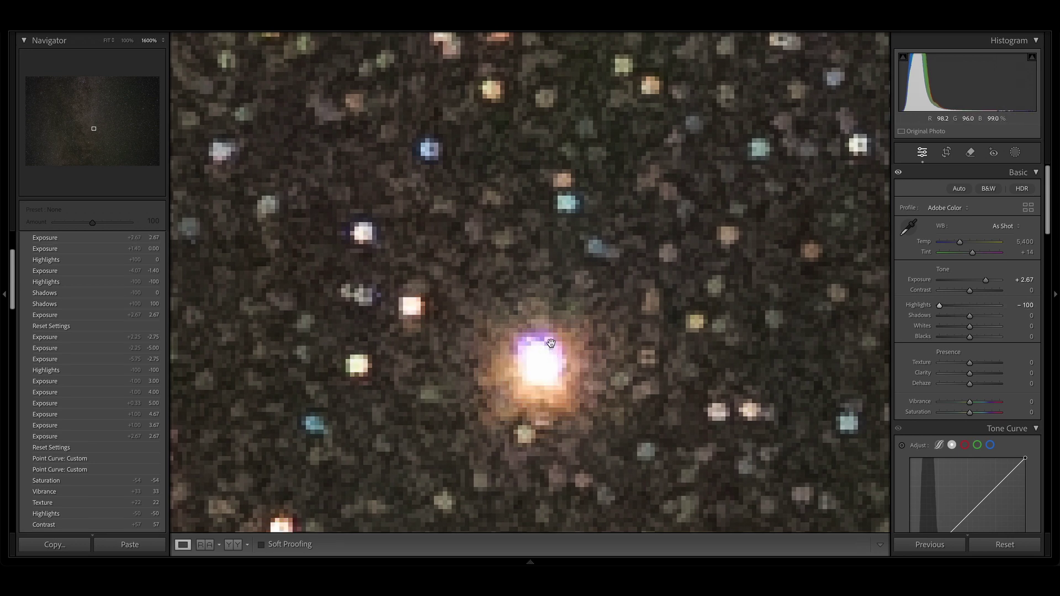
pyautogui.doubleClick(984, 280)
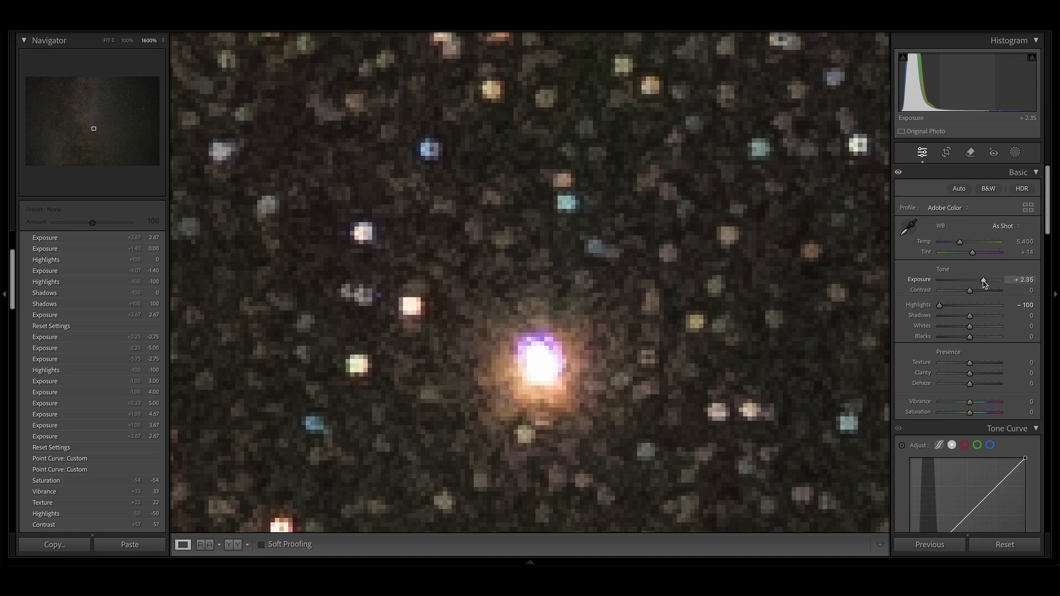
pyautogui.moveTo(985, 280); pyautogui.dragTo(956, 280)
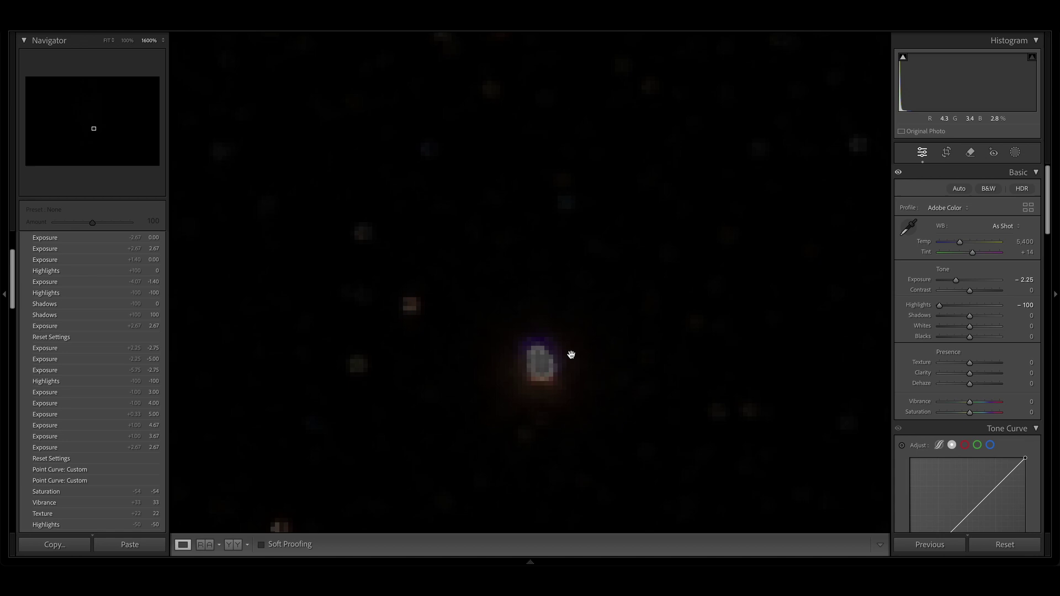
# Step: Flip between the two darkened star frames to compare their star cores
pyautogui.press('Right')
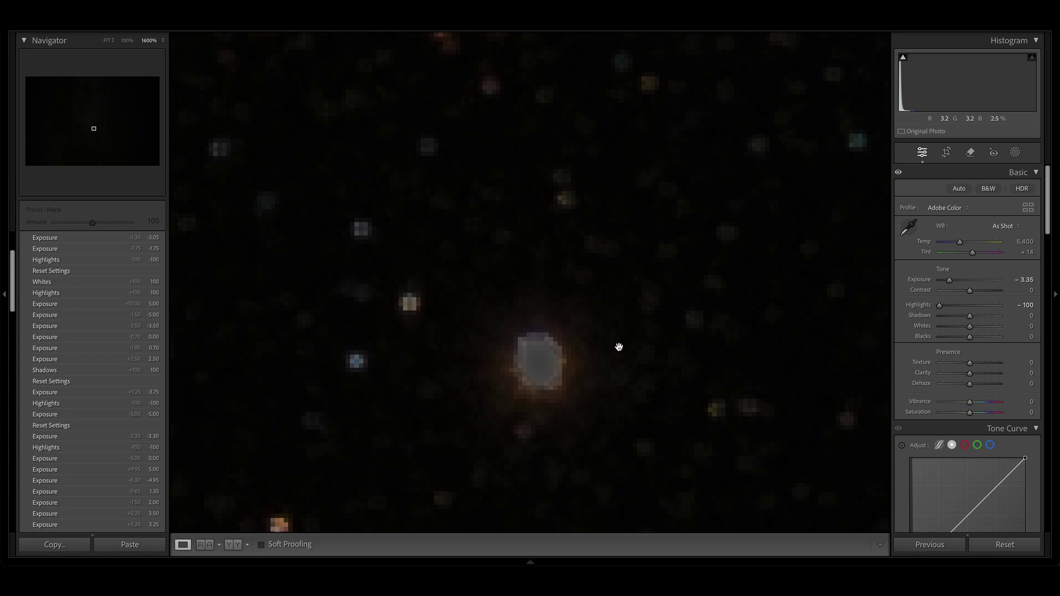
pyautogui.press('Right')
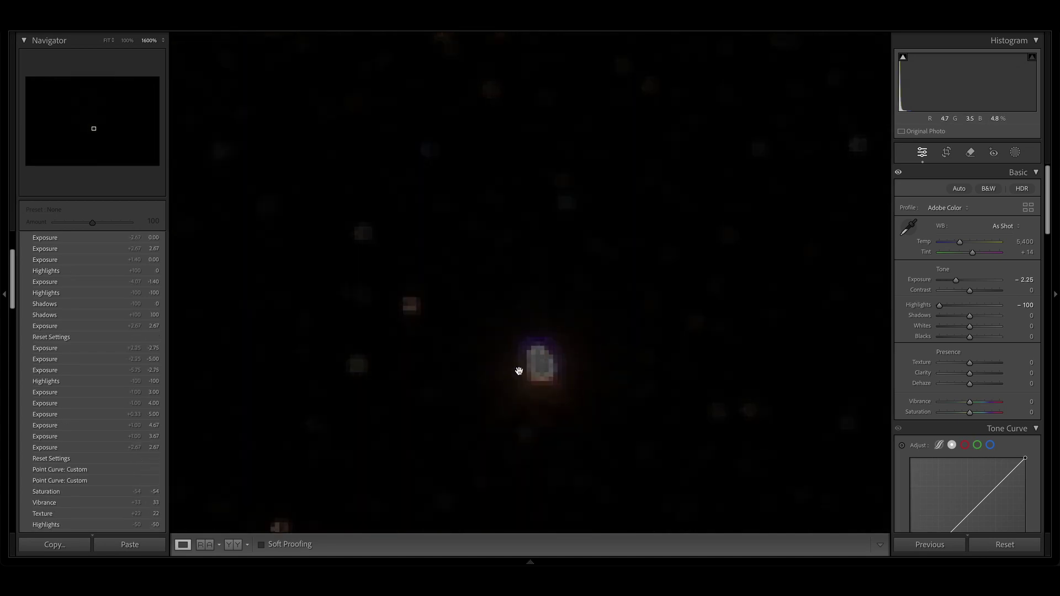
pyautogui.press('Left')
pyautogui.press('Right')
pyautogui.press('Left')
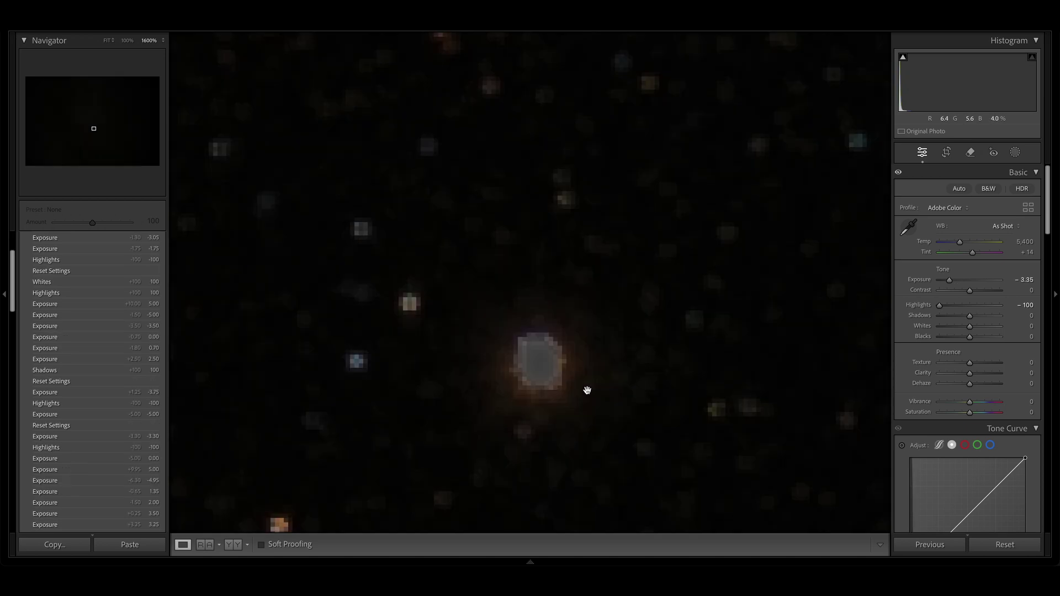
# Step: Reset Highlights and Exposure to 0 and return to the whole-image Fit view
pyautogui.doubleClick(940, 306)
pyautogui.doubleClick(948, 280)
pyautogui.click(500, 155)
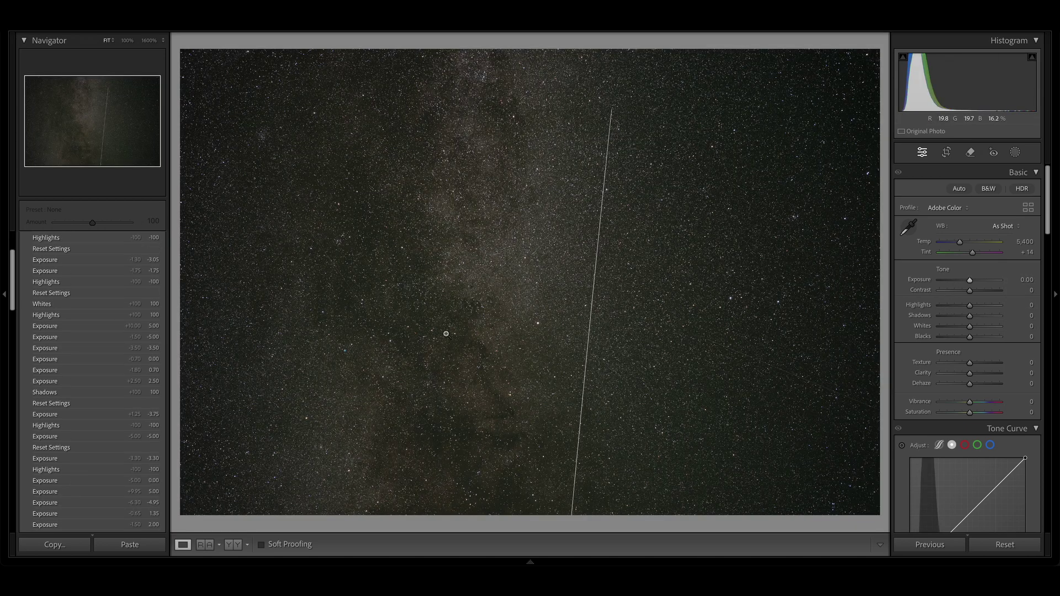